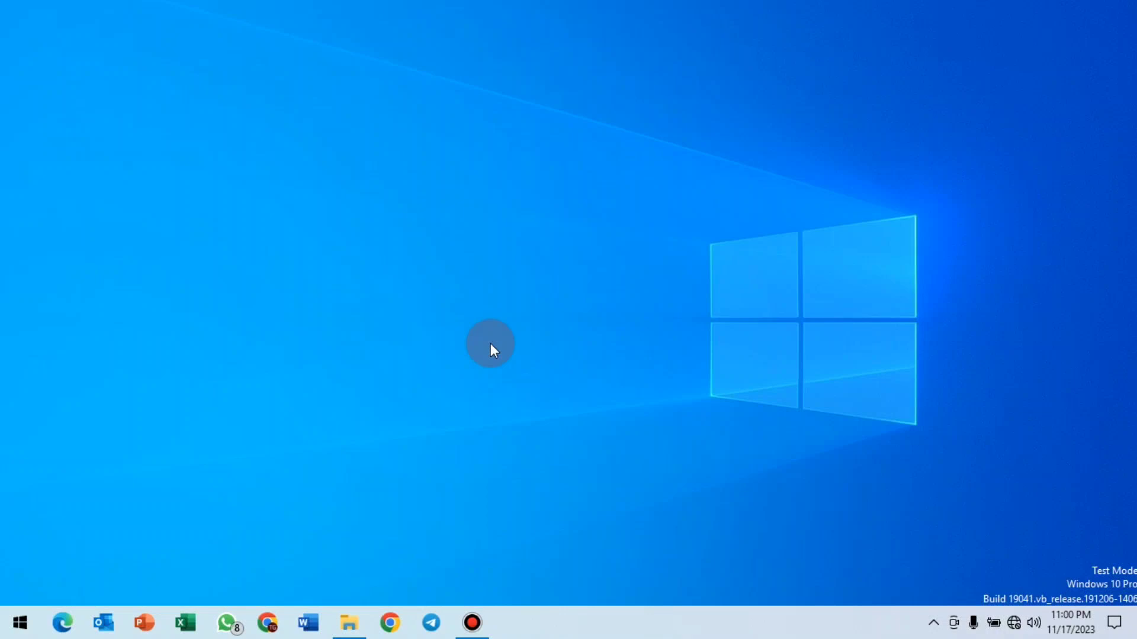
- Open File Explorer's Downloads folder showing the NetMod_x64(Latest) installer
left_click(351, 622)
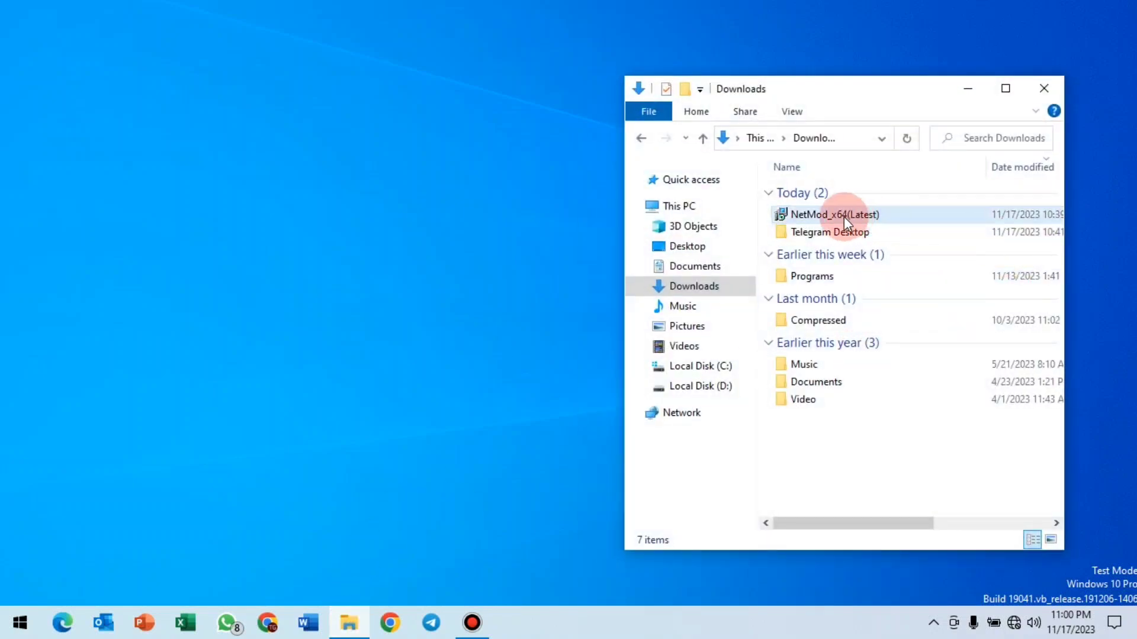
mouse_move(850, 215)
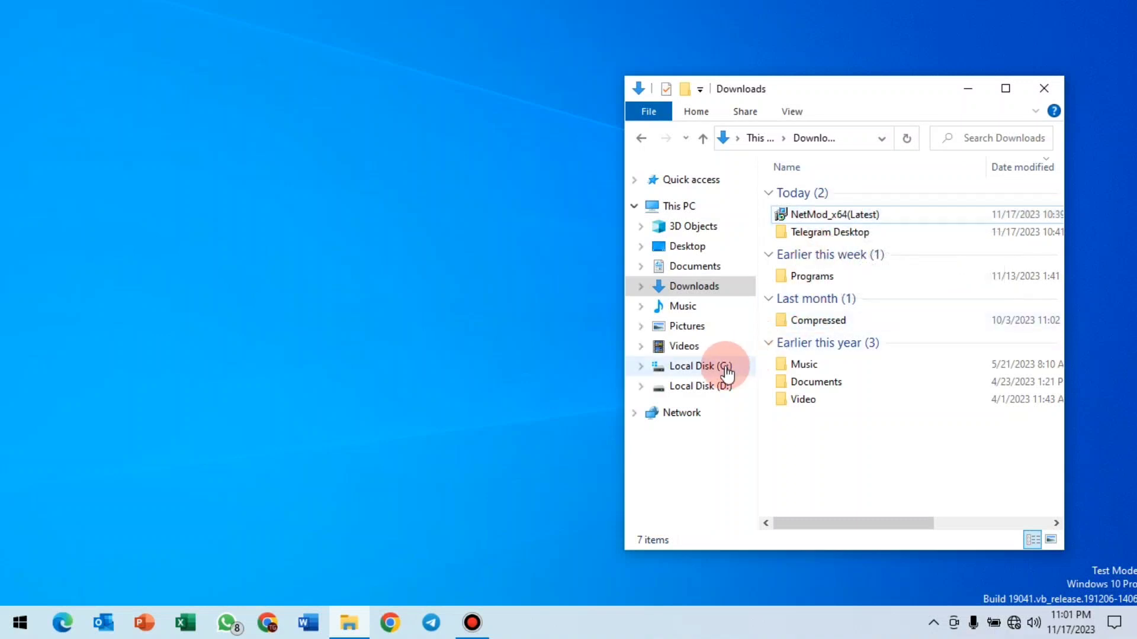
left_click(1005, 89)
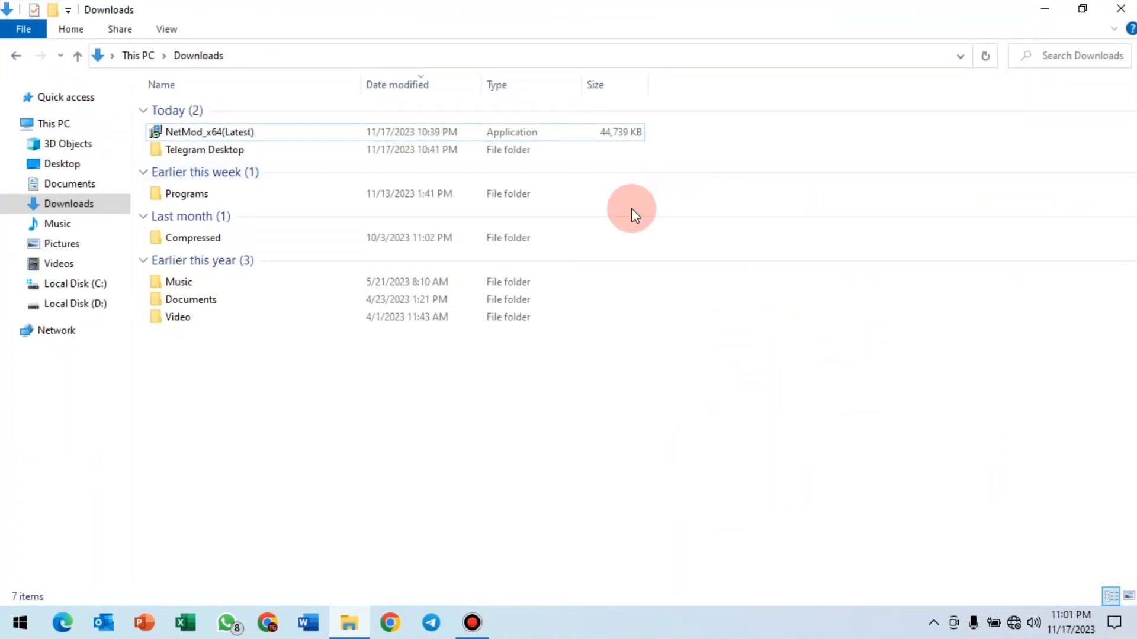
left_click(96, 286)
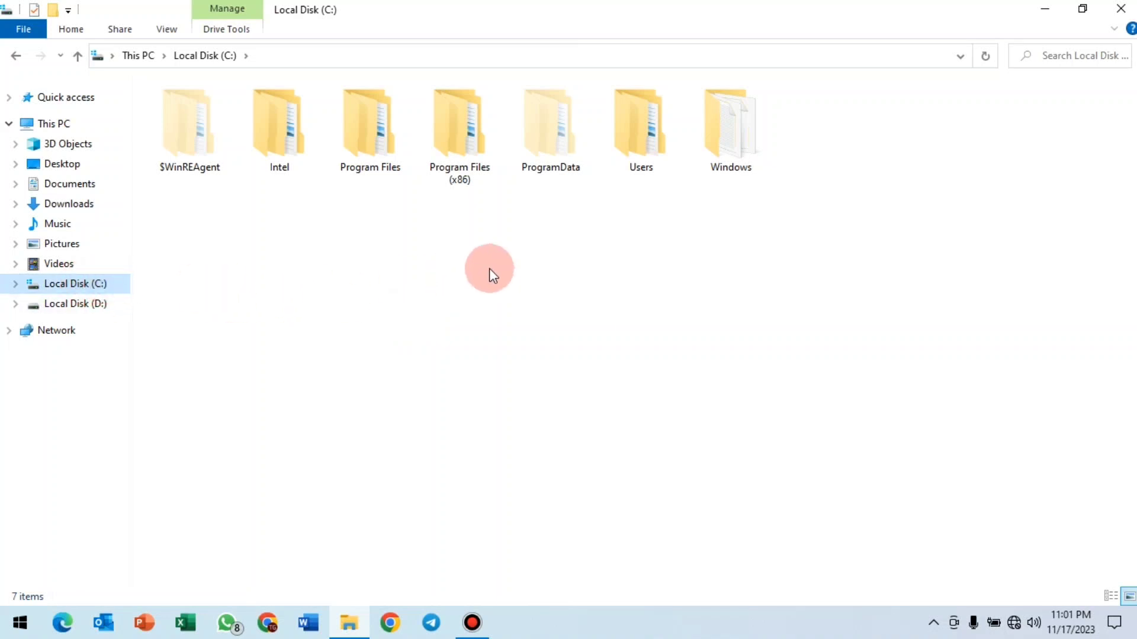
left_click(457, 144)
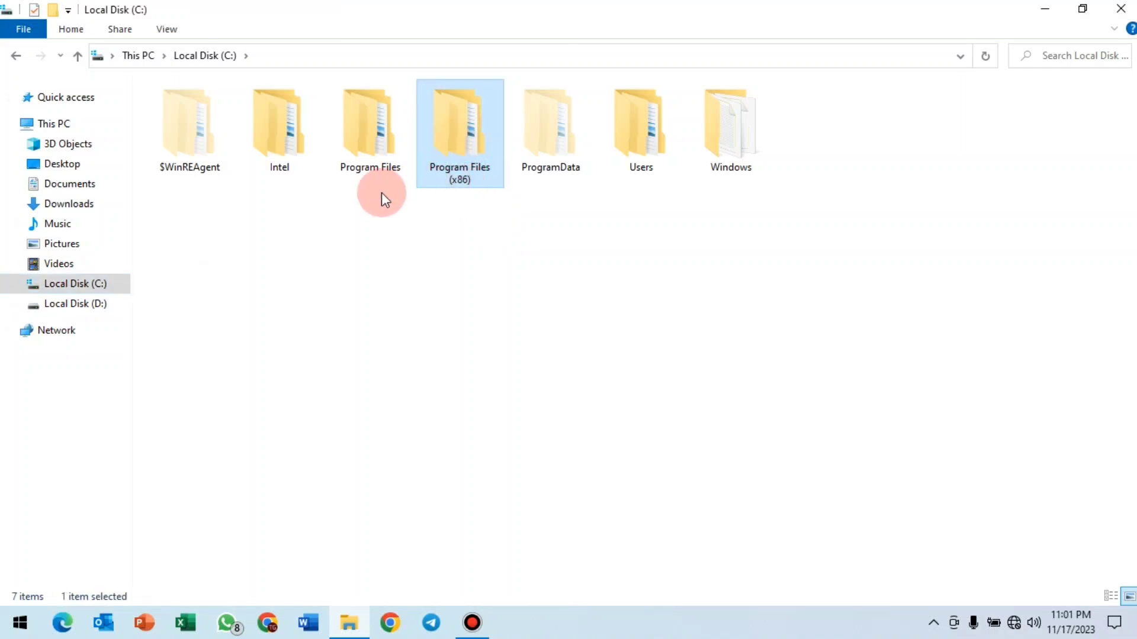
left_click(371, 146)
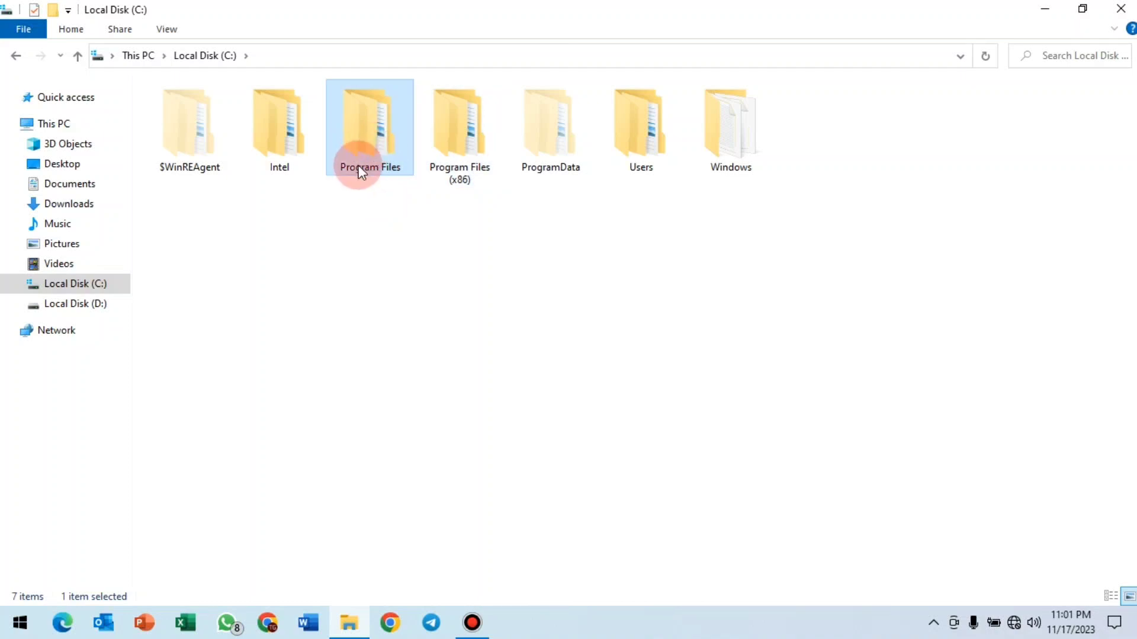
right_click(349, 225)
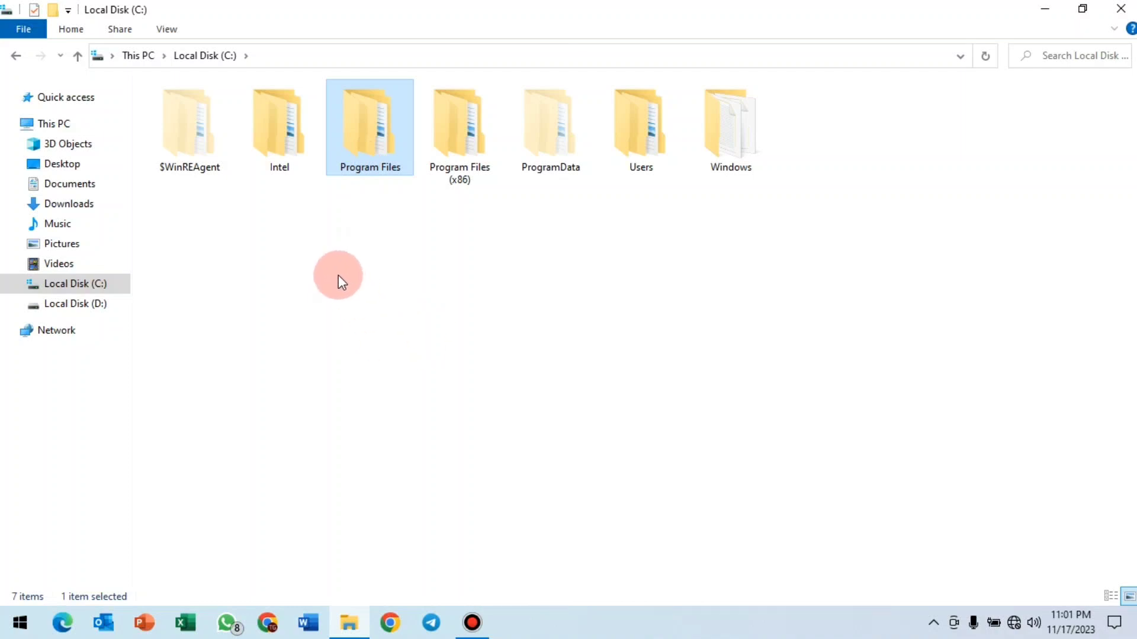
left_click(85, 206)
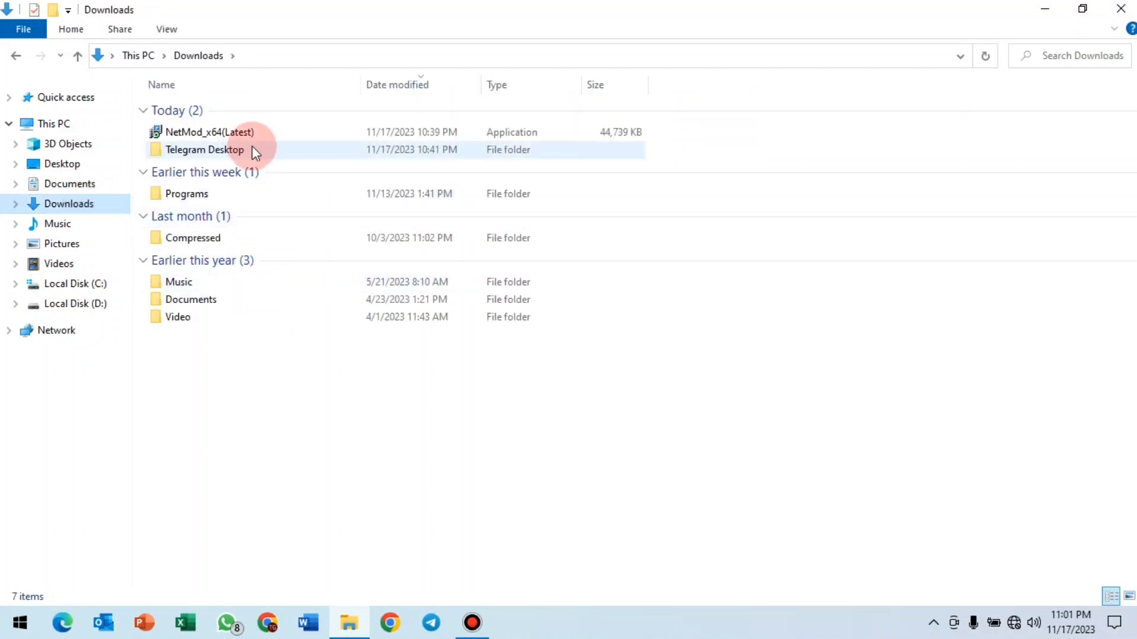
- Run NetMod_x64(Latest).exe and accept the SmartScreen warning so it can proceed
double_click(223, 134)
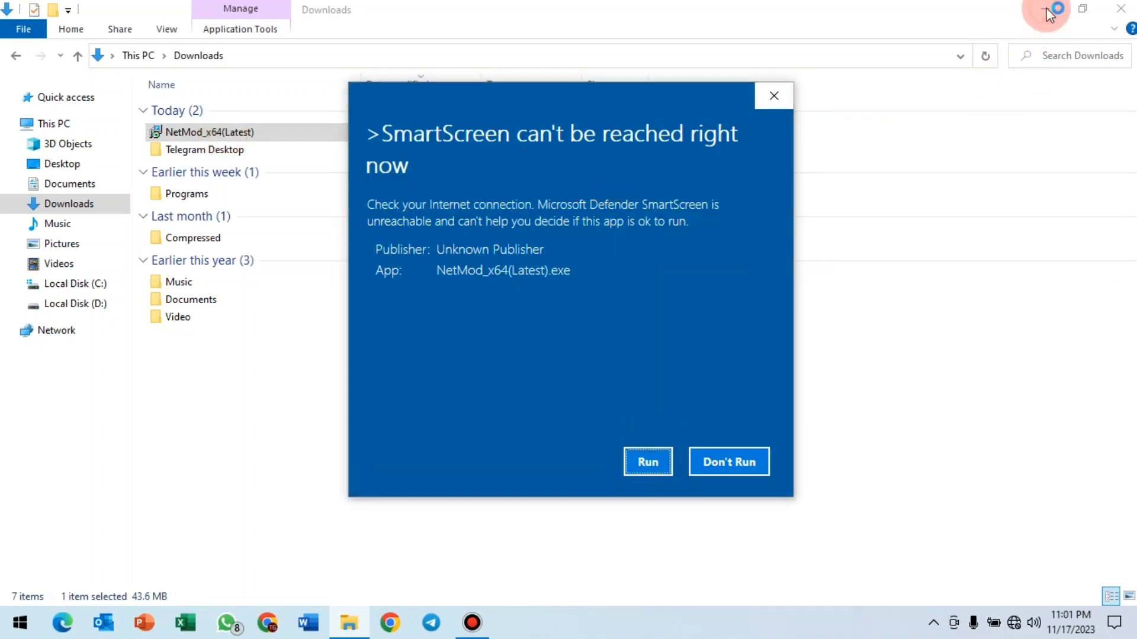
left_click(651, 465)
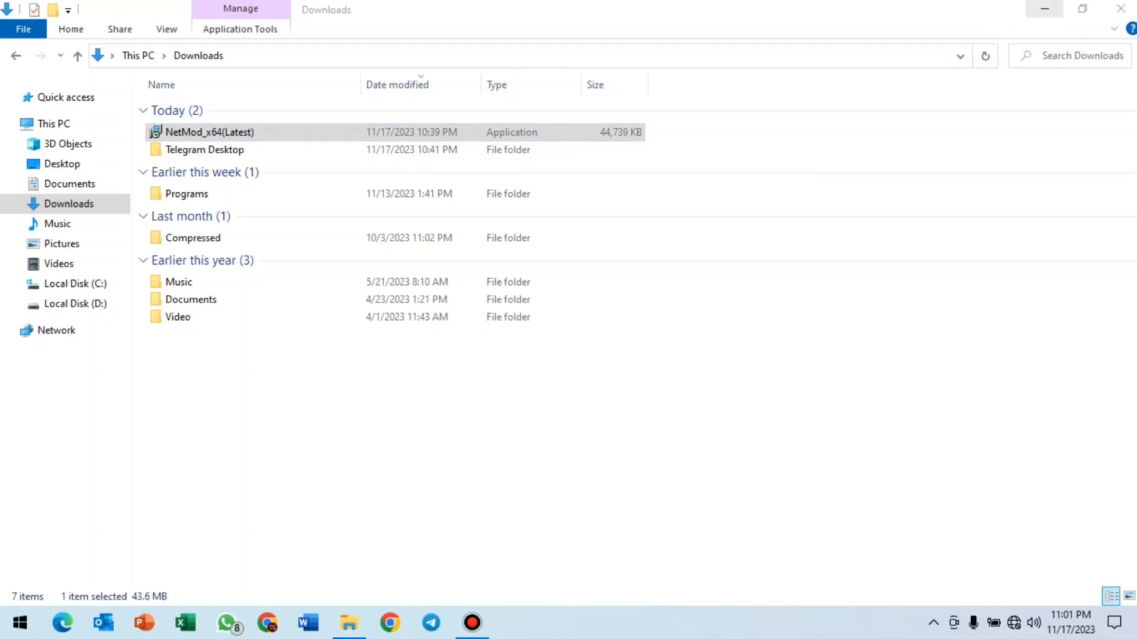
- Install NetMod 4.9.4 into C:\Program Files\NetMod and finish with Launch NetMod checked
left_click(1044, 10)
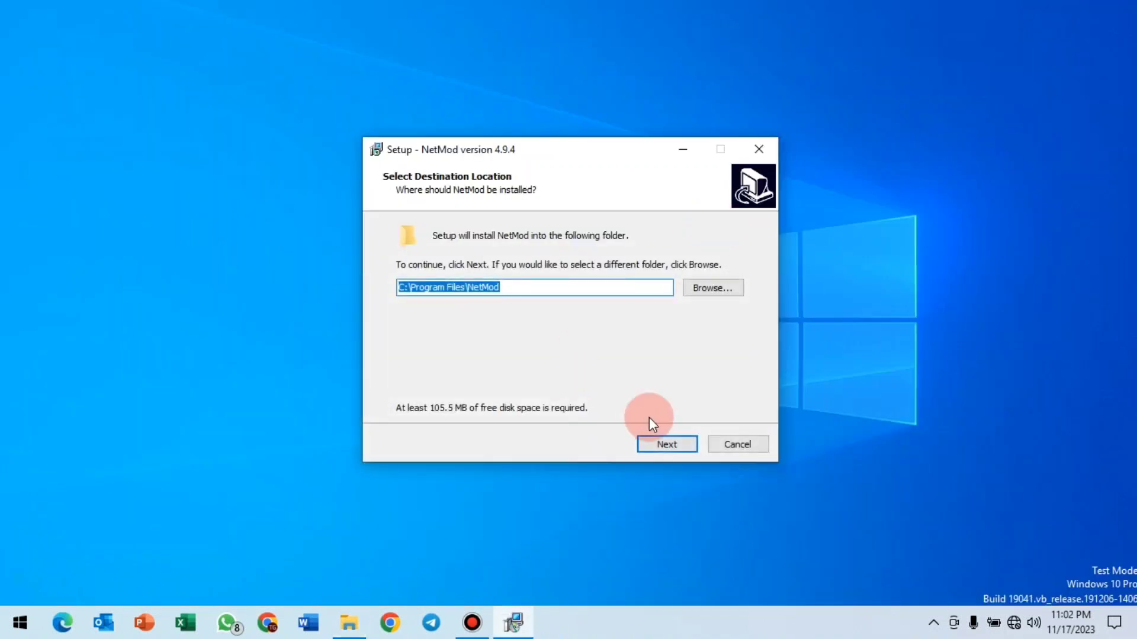
left_click(677, 443)
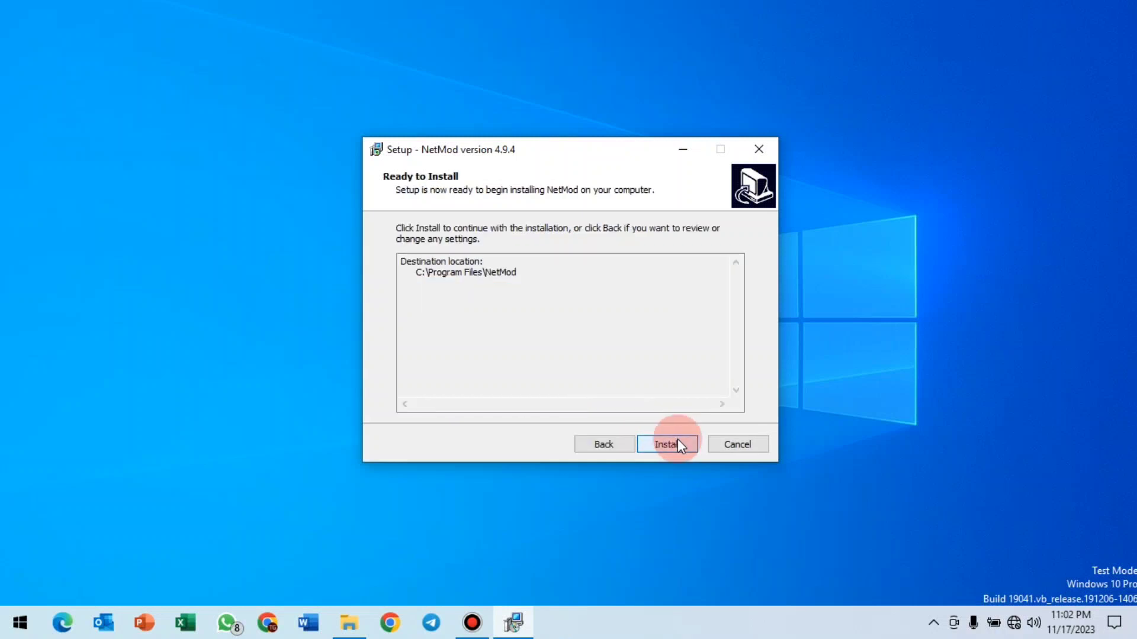
left_click(678, 441)
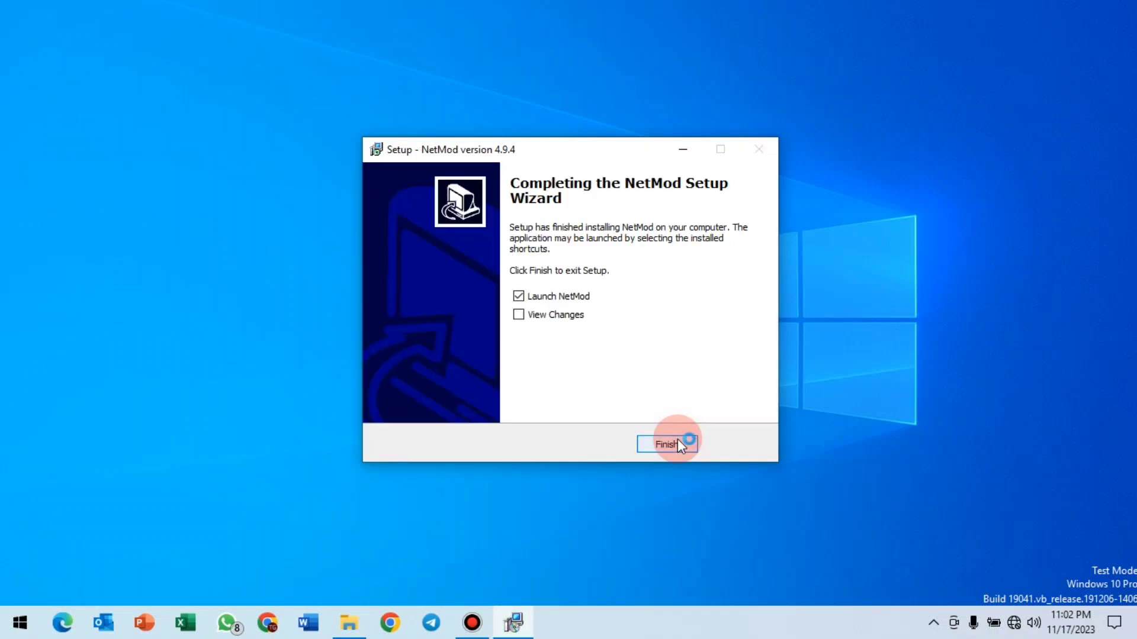
left_click(678, 441)
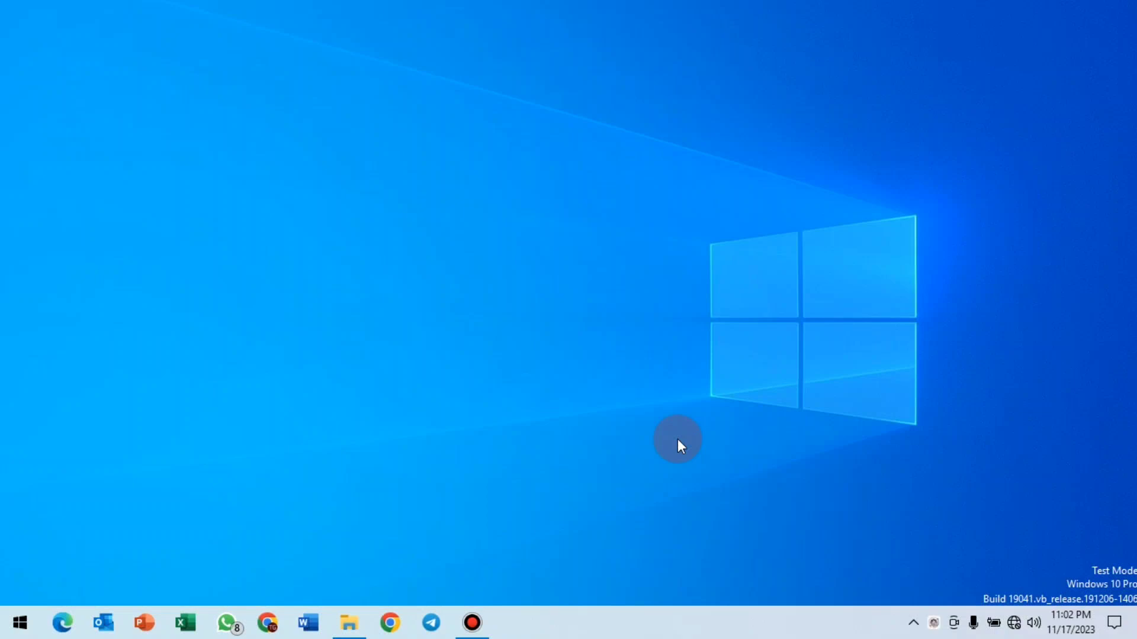
- Move the NetMod tray icon into the hidden-icons panel and open NetMod from it
left_click_drag(934, 623, 900, 590)
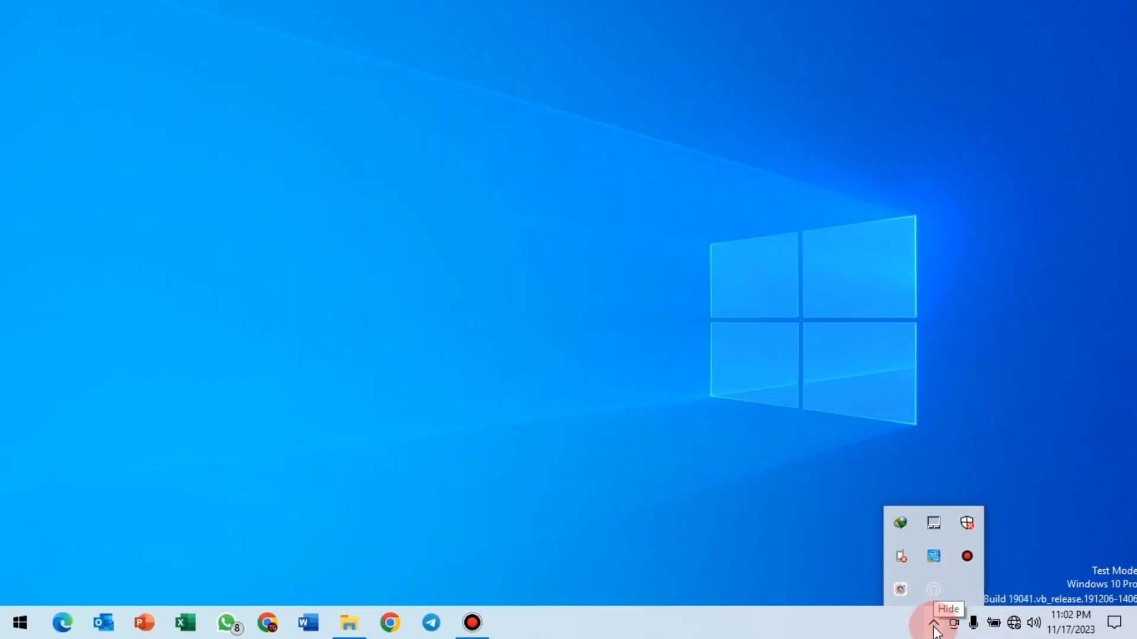
left_click(901, 589)
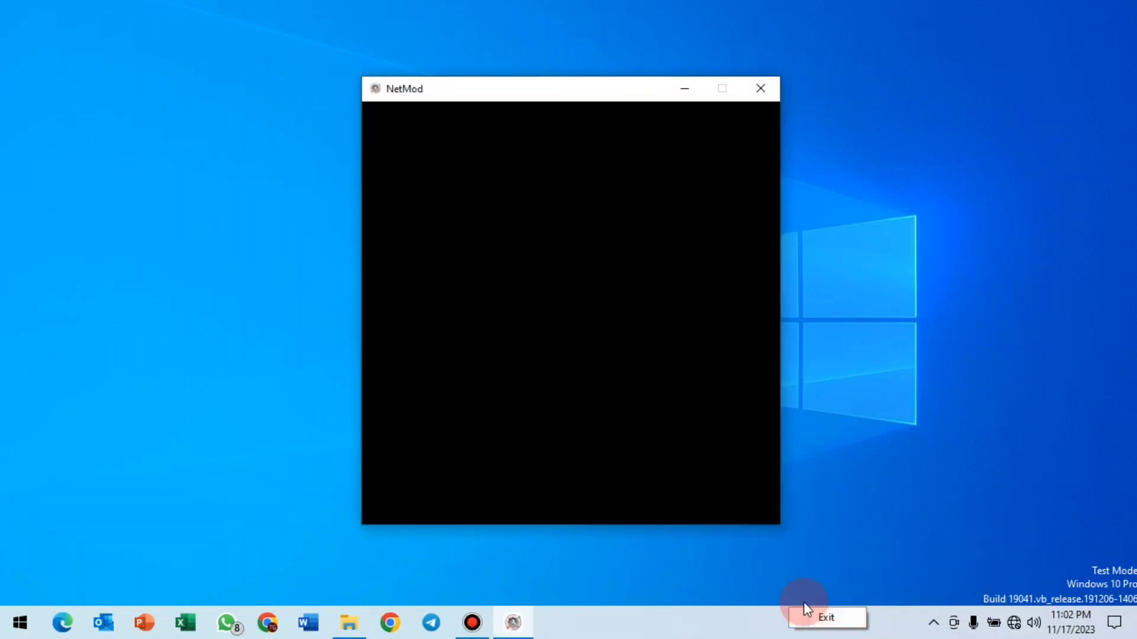
- Dismiss the exit popup, toggle the sidebar plugin off, and focus the Payload and SNI fields
left_click(637, 446)
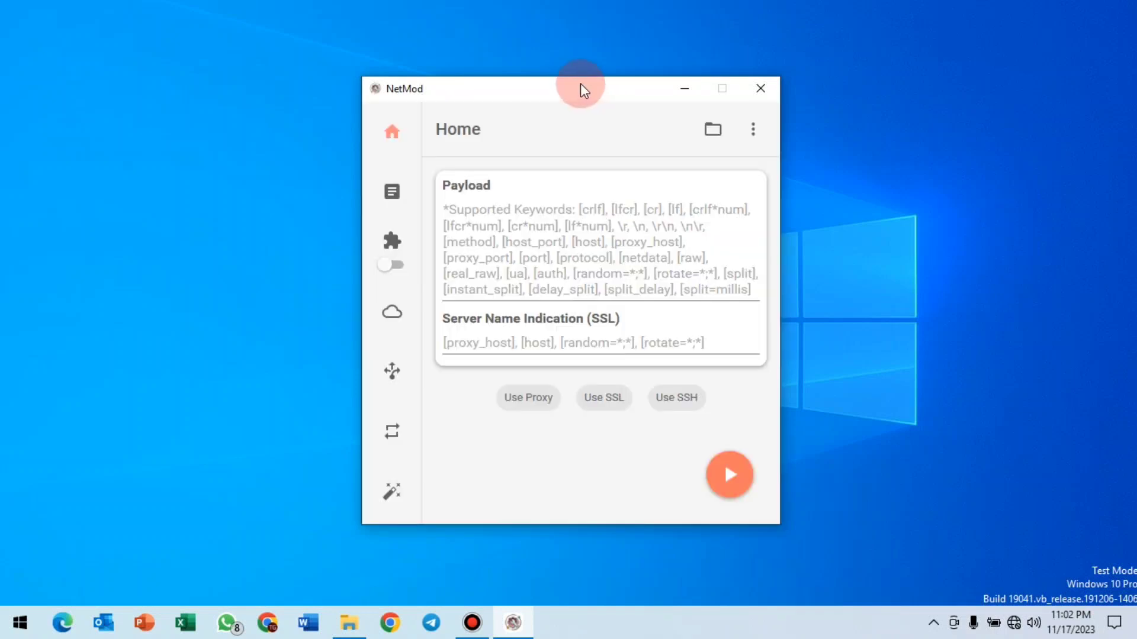
left_click_drag(581, 84, 555, 65)
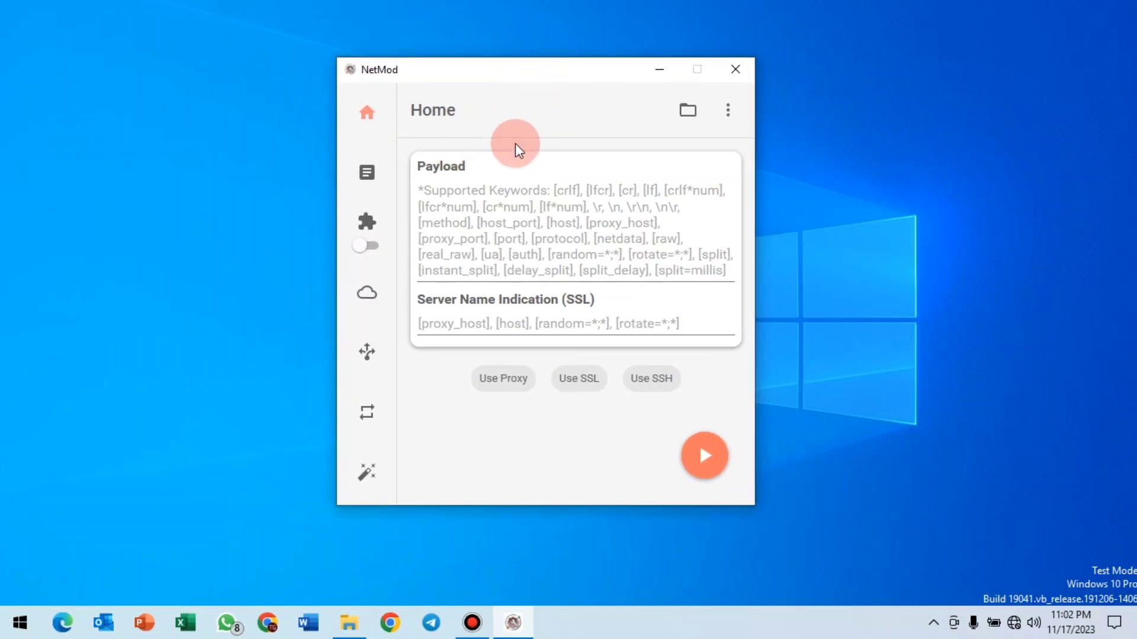
left_click(452, 211)
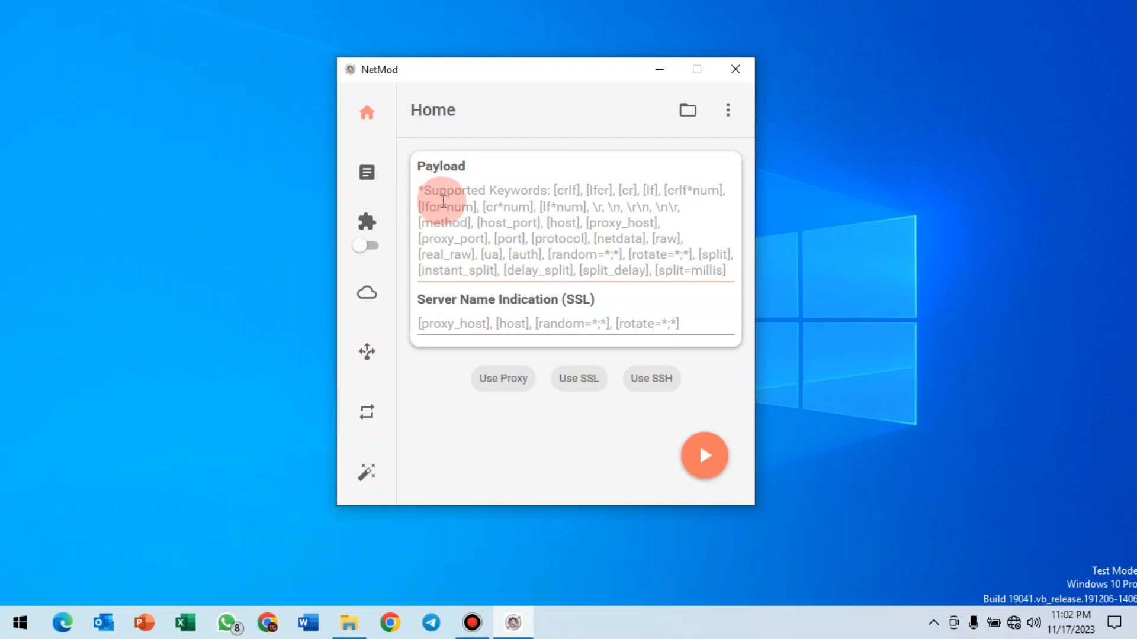
left_click(367, 245)
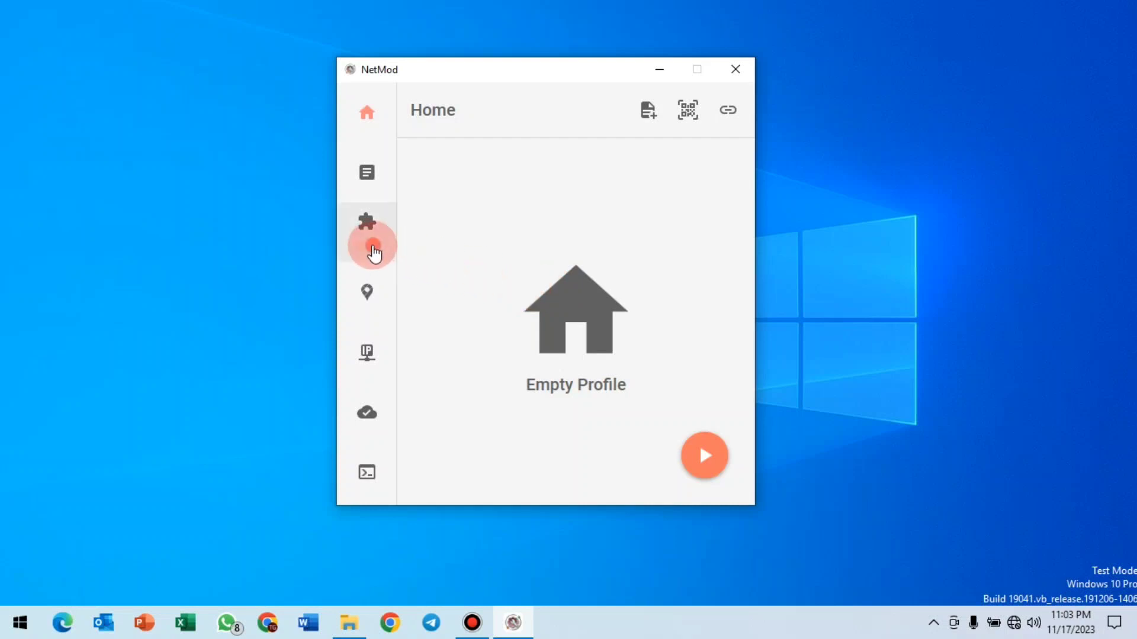
left_click(373, 249)
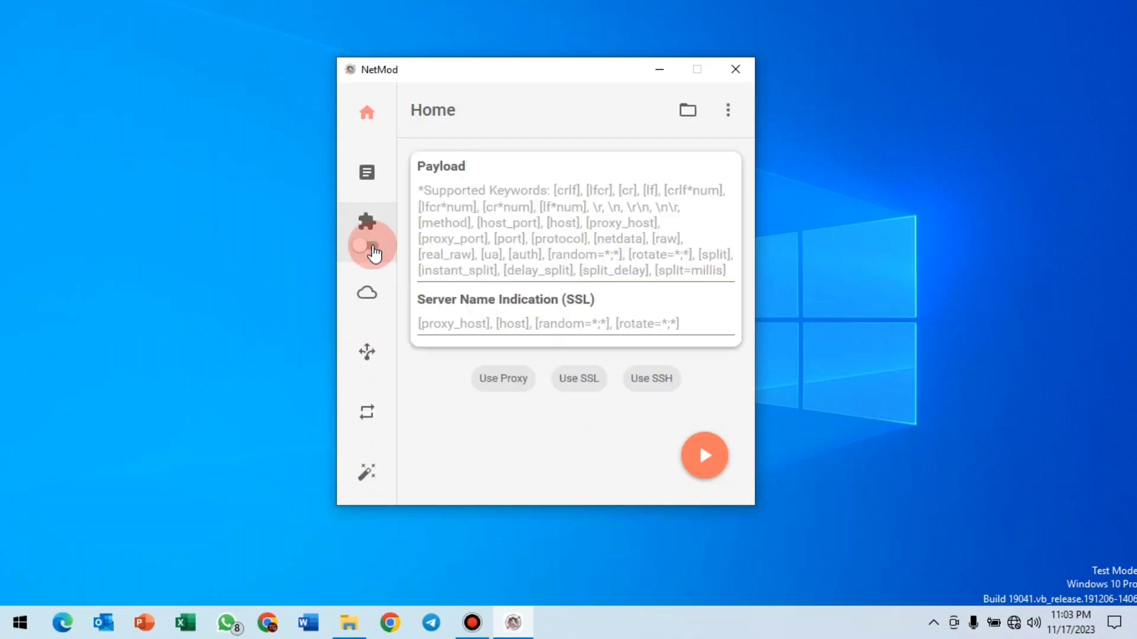
left_click(635, 238)
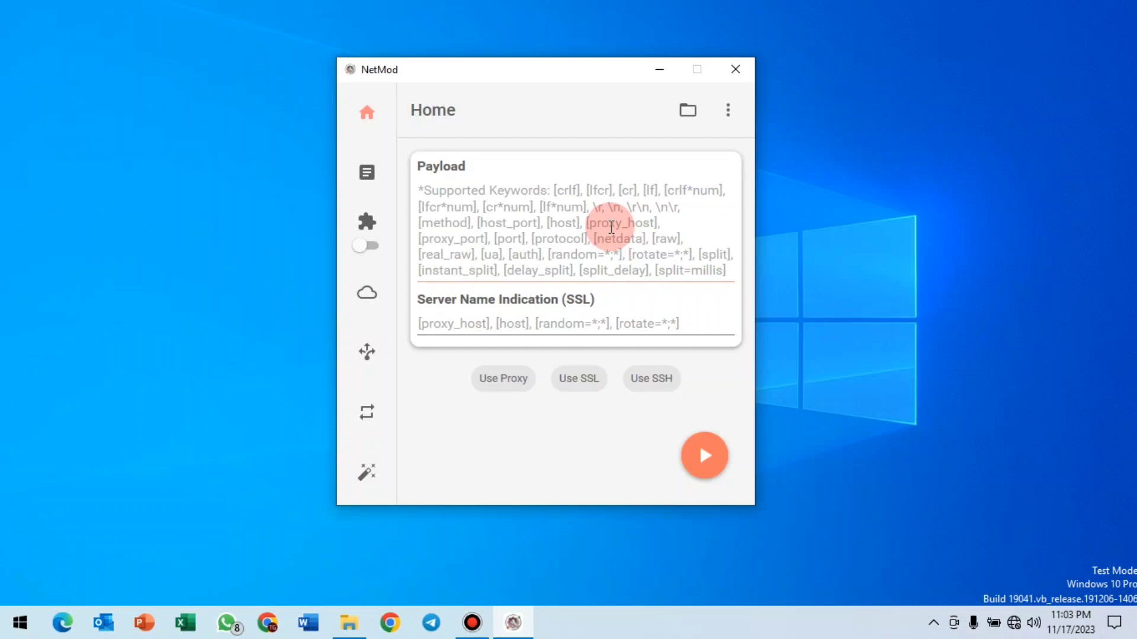
left_click(643, 316)
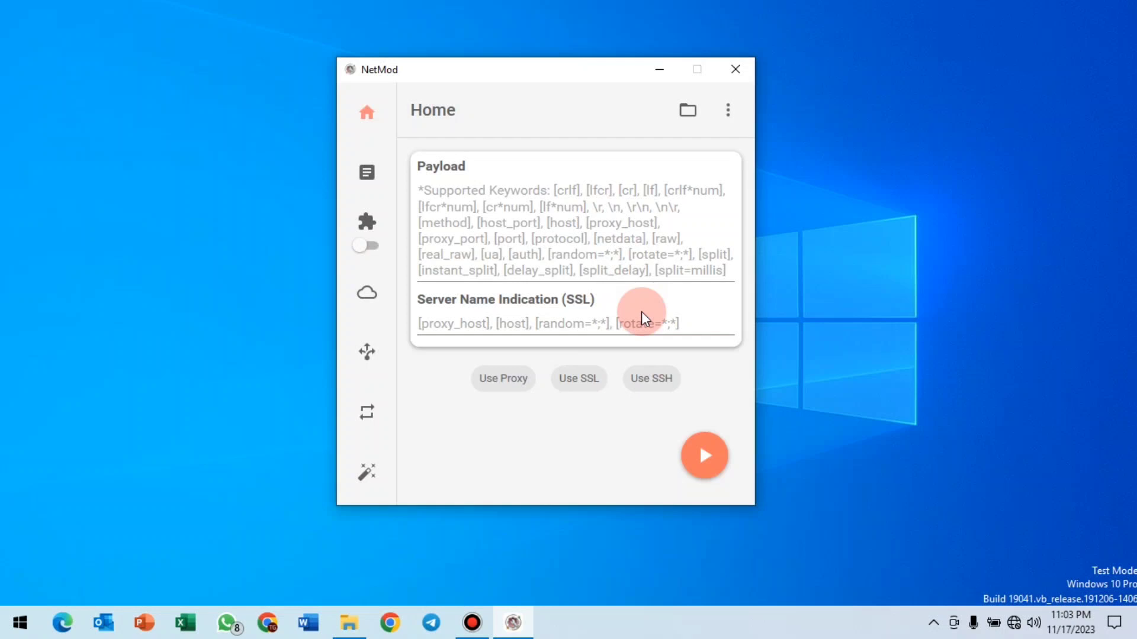
- Import the eddy .nm configuration file from the Desktop via Import Config
left_click(687, 114)
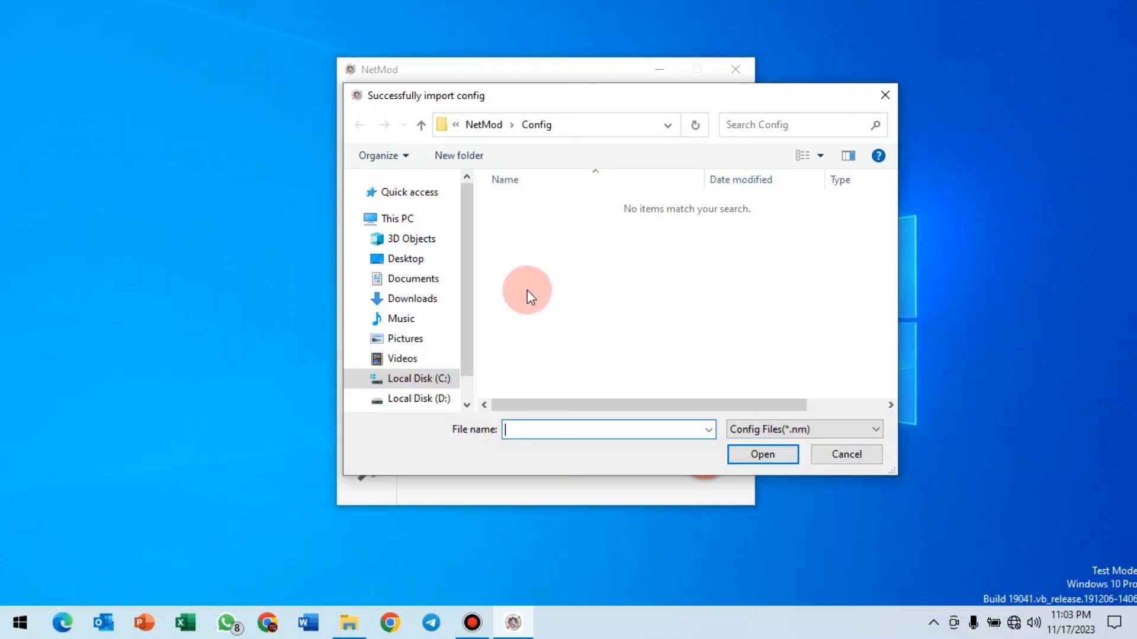
left_click(436, 258)
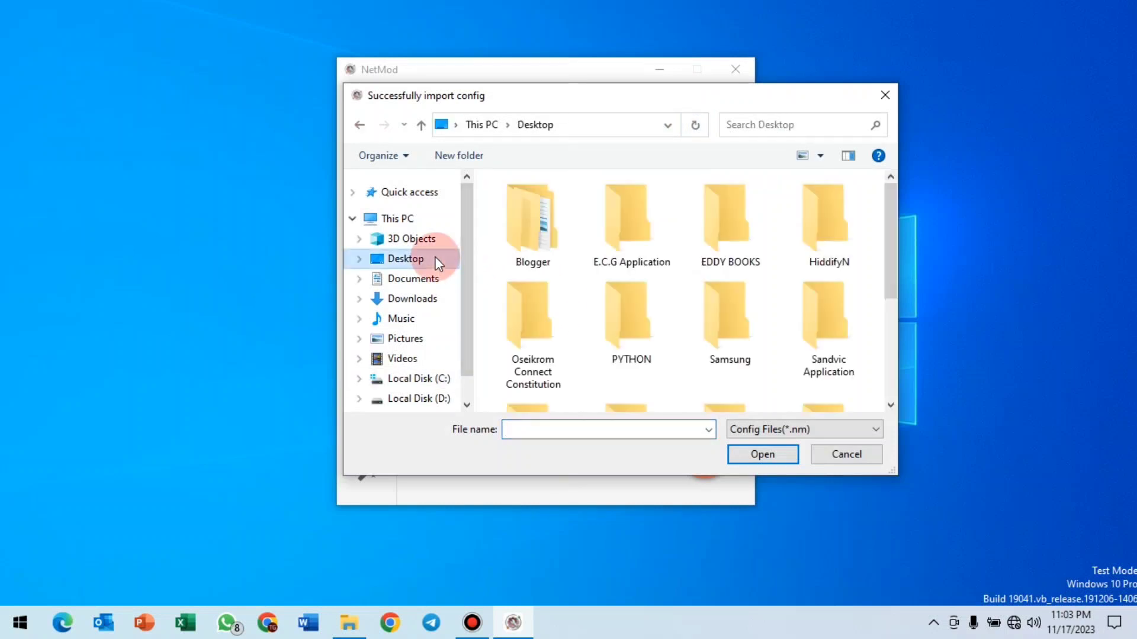
left_click(889, 362)
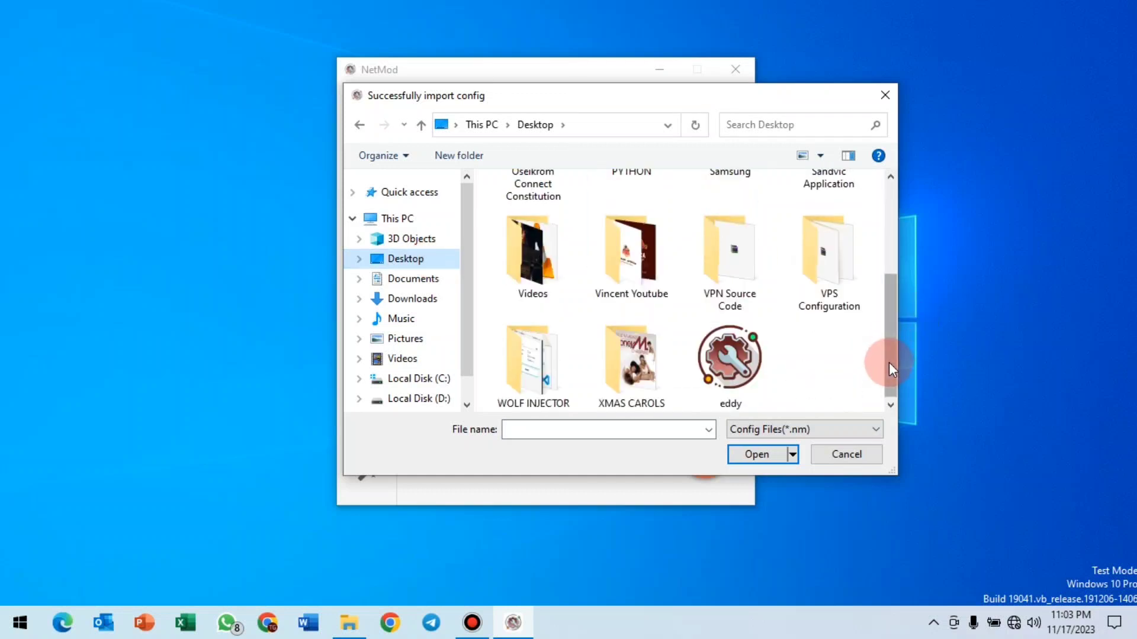
double_click(724, 373)
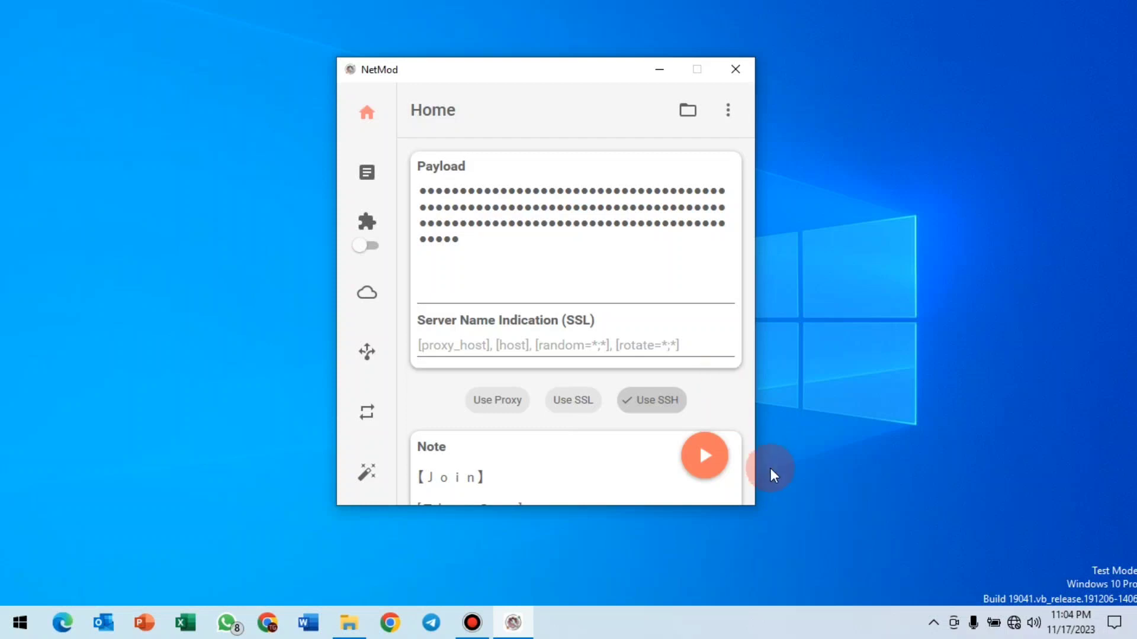
- Check the Wi-Fi connection in the taskbar network flyout, then close it
left_click(1014, 622)
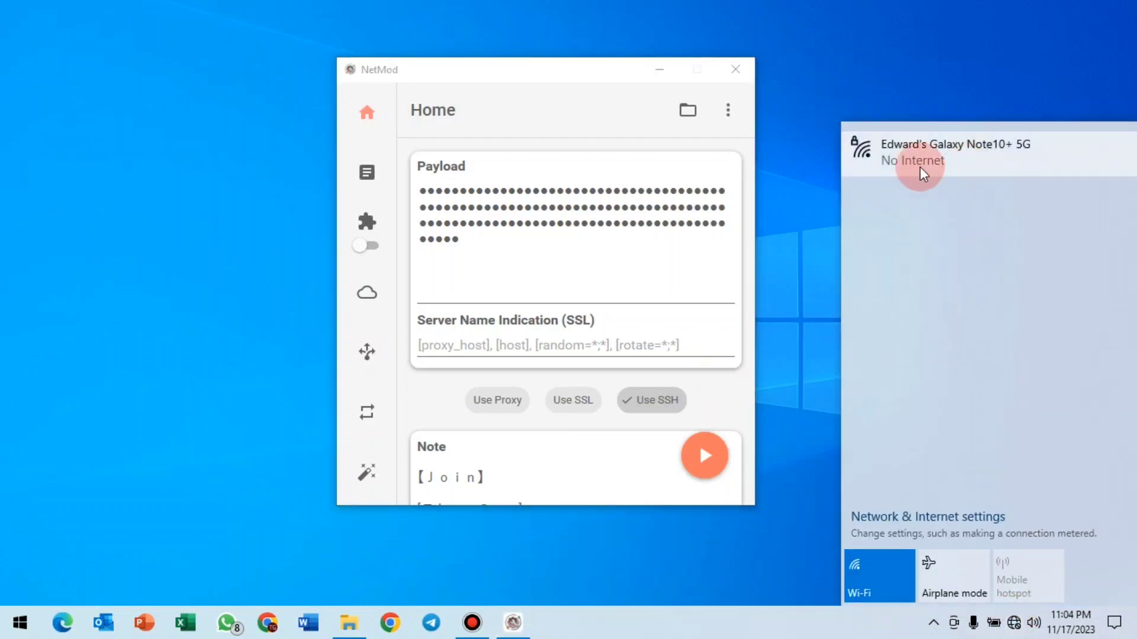
left_click(916, 102)
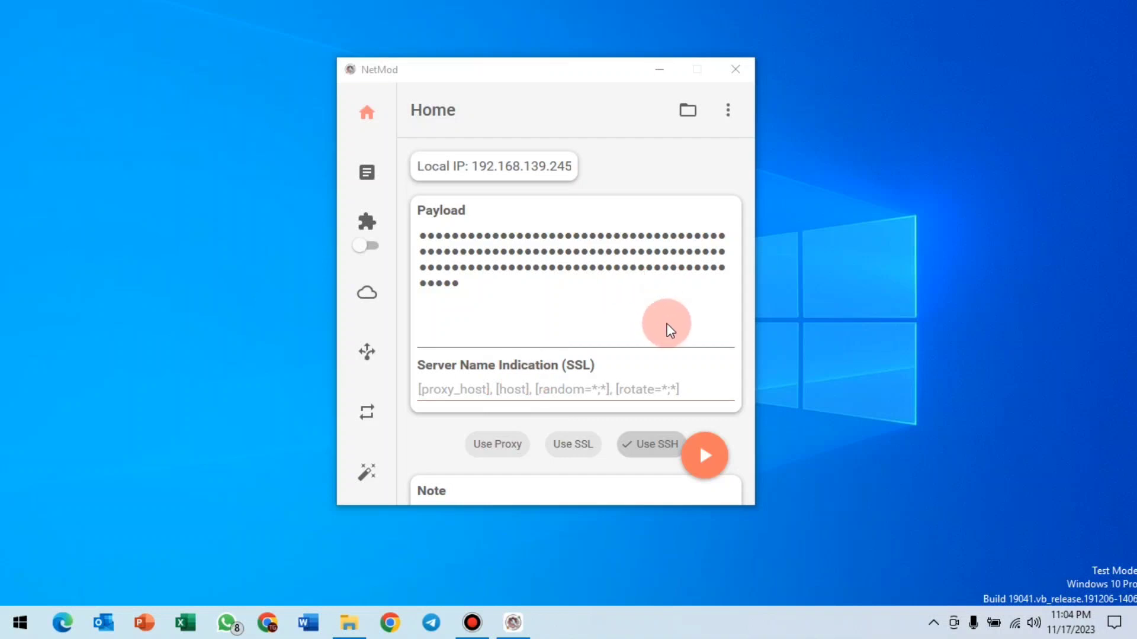
- Start the SSH VPN, confirm 'Access granted' and 'VPN service started' in the log, then switch to Chrome
left_click(702, 453)
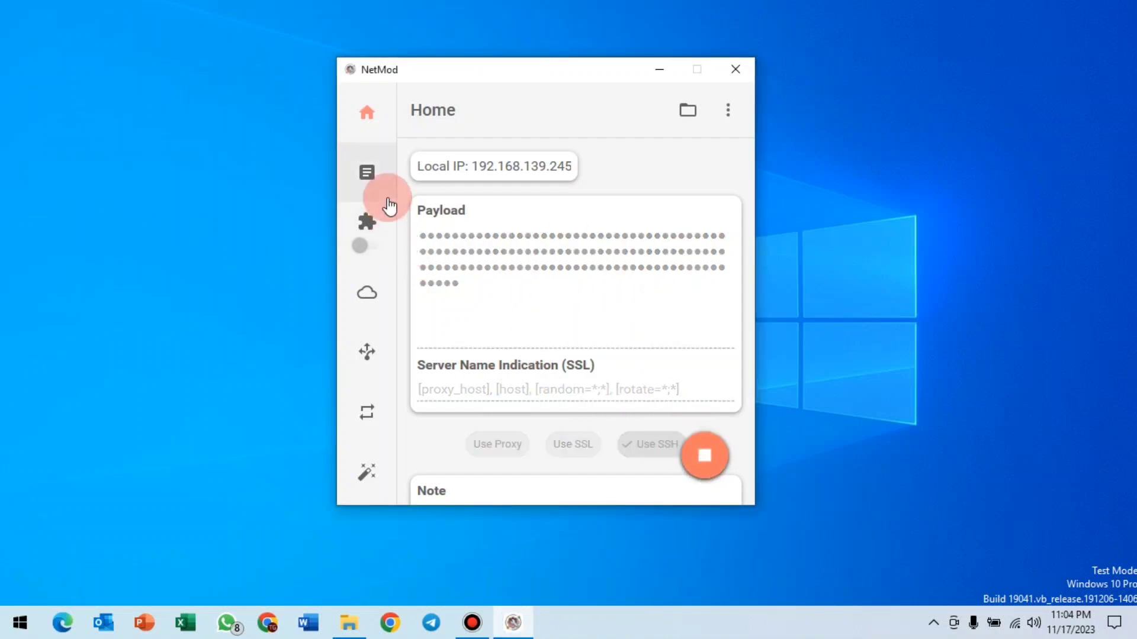
left_click(368, 181)
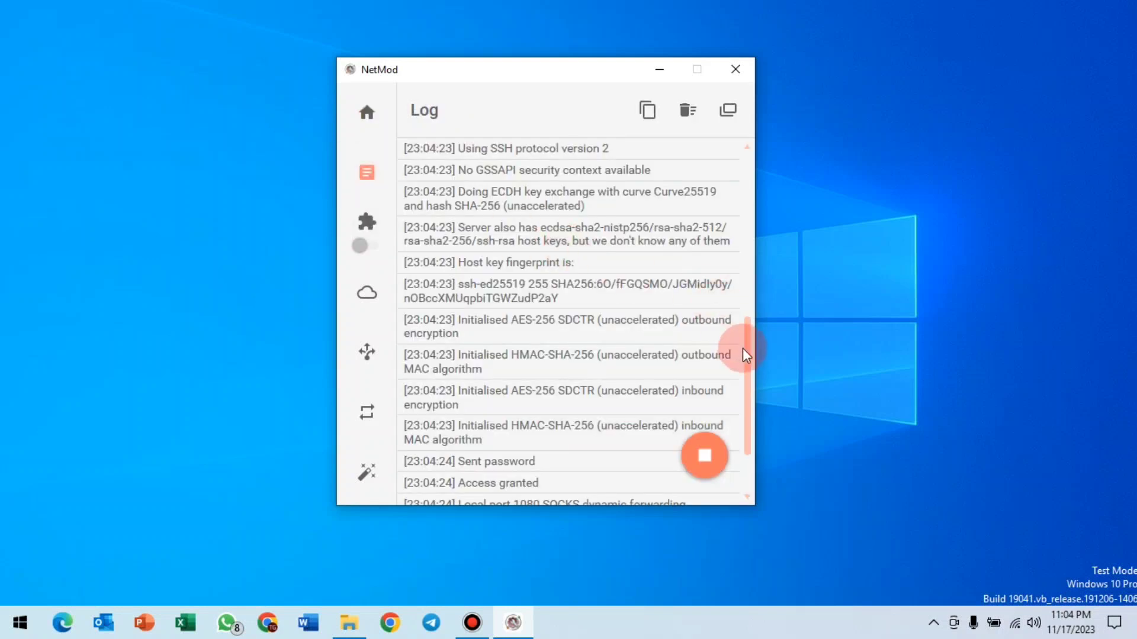
left_click_drag(748, 356, 751, 452)
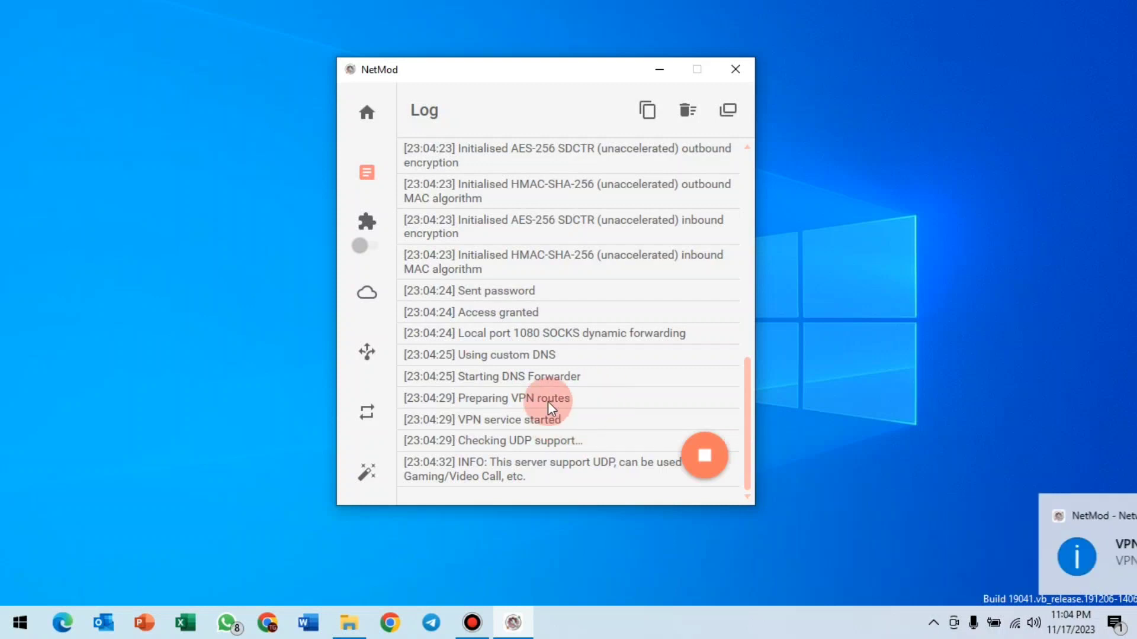
left_click(367, 118)
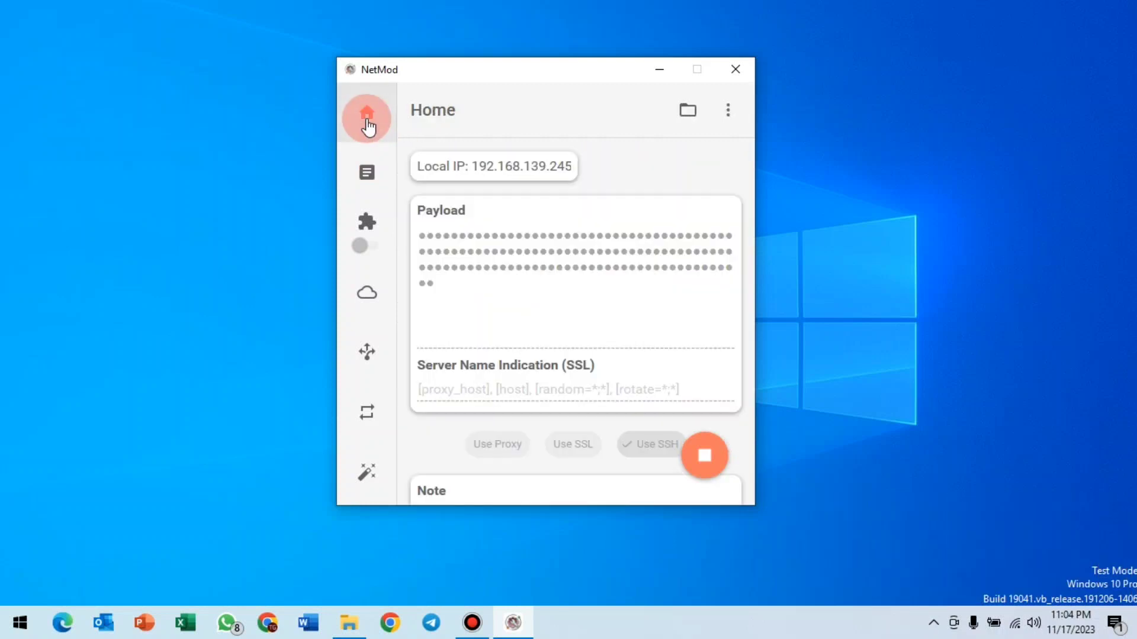
left_click(367, 175)
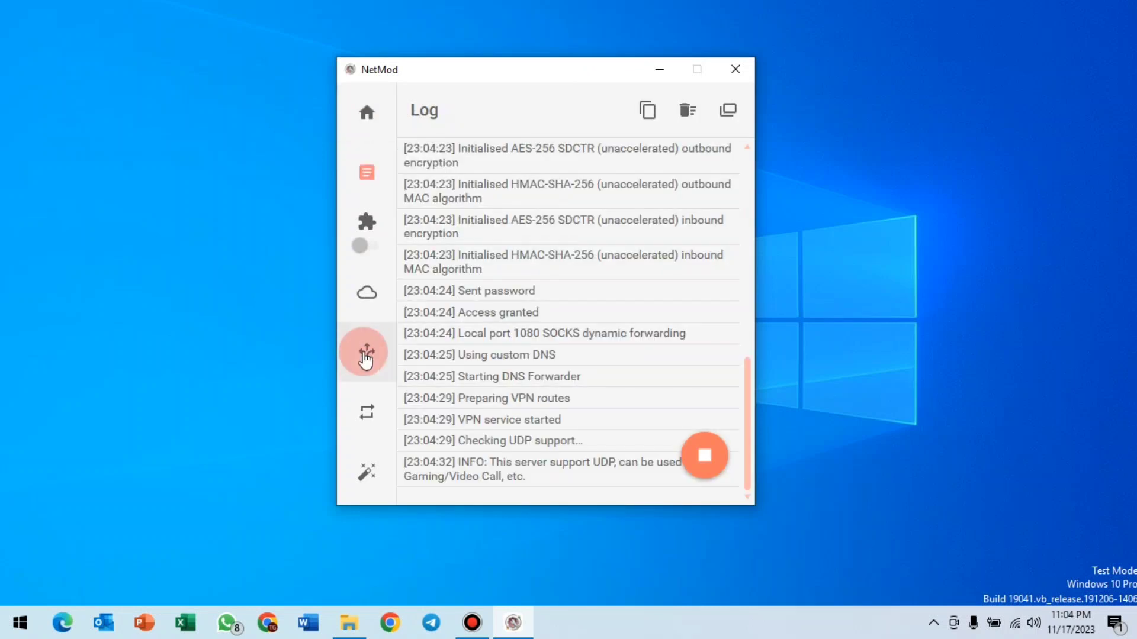
left_click(383, 622)
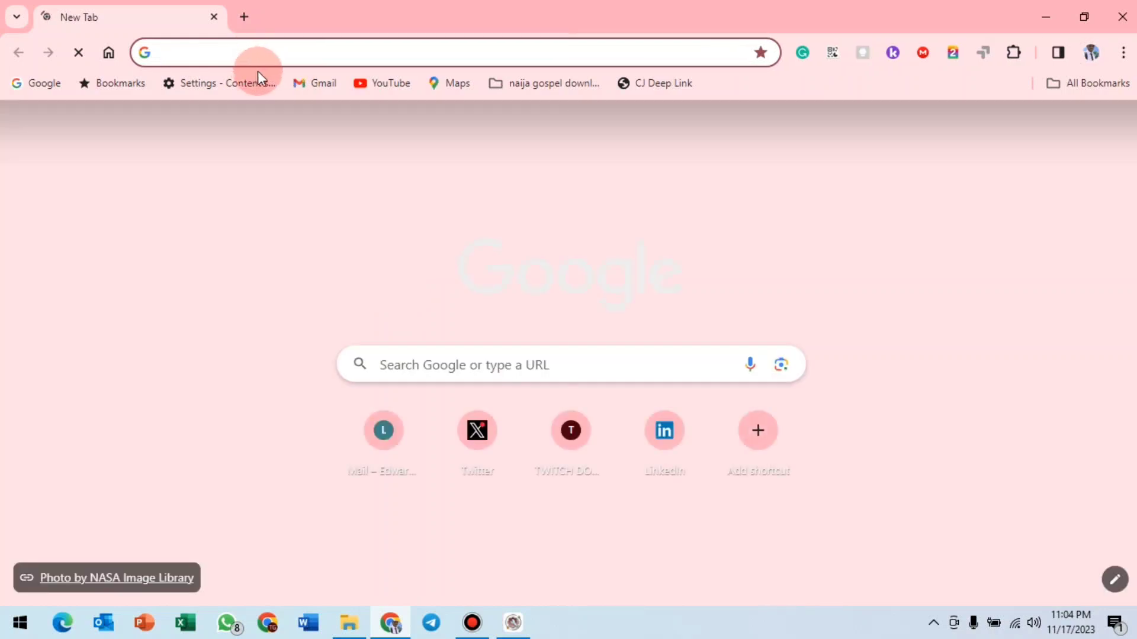
- Load youtube.com from the bookmark, scroll the feed, and bring NetMod's log back on top
left_click(378, 81)
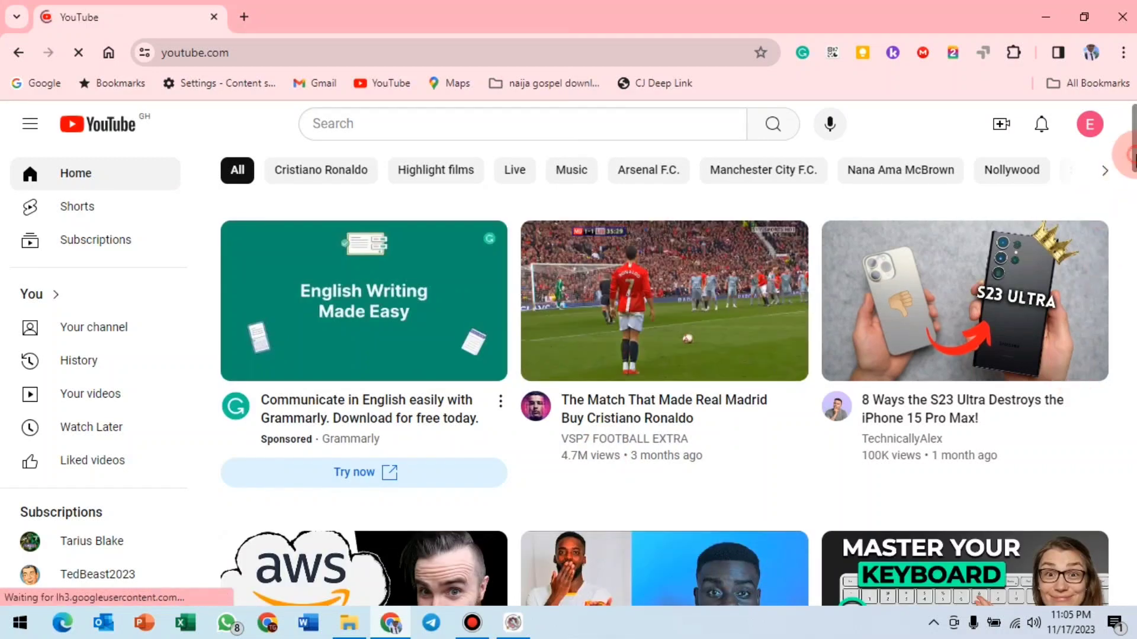
scroll(1117, 155, "down", 2)
scroll(904, 343, "down", 12)
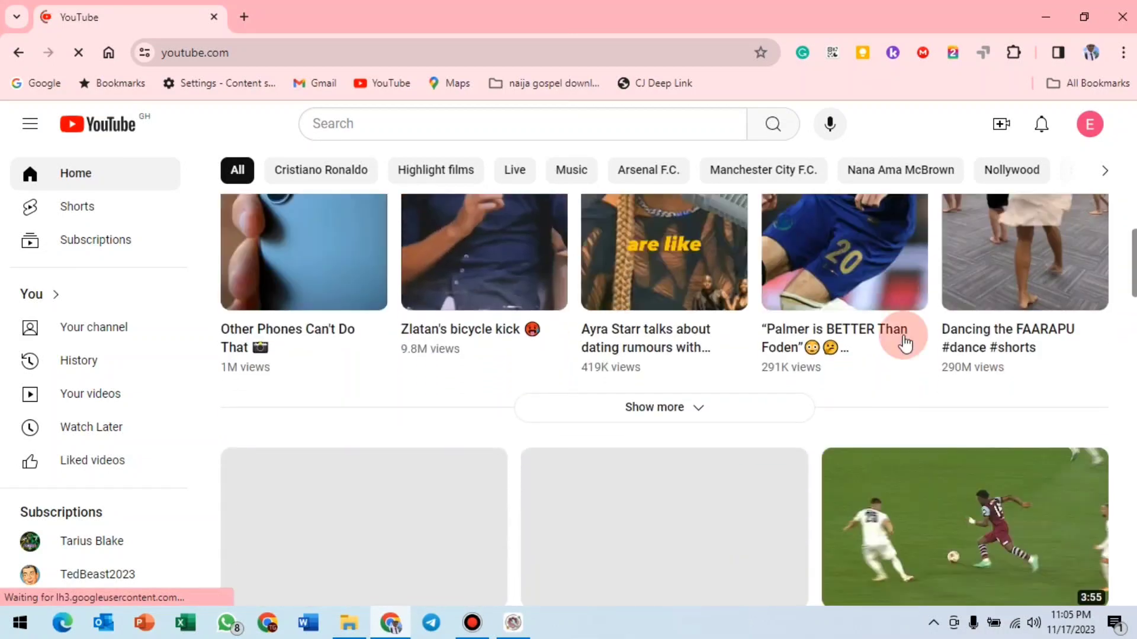
left_click(514, 623)
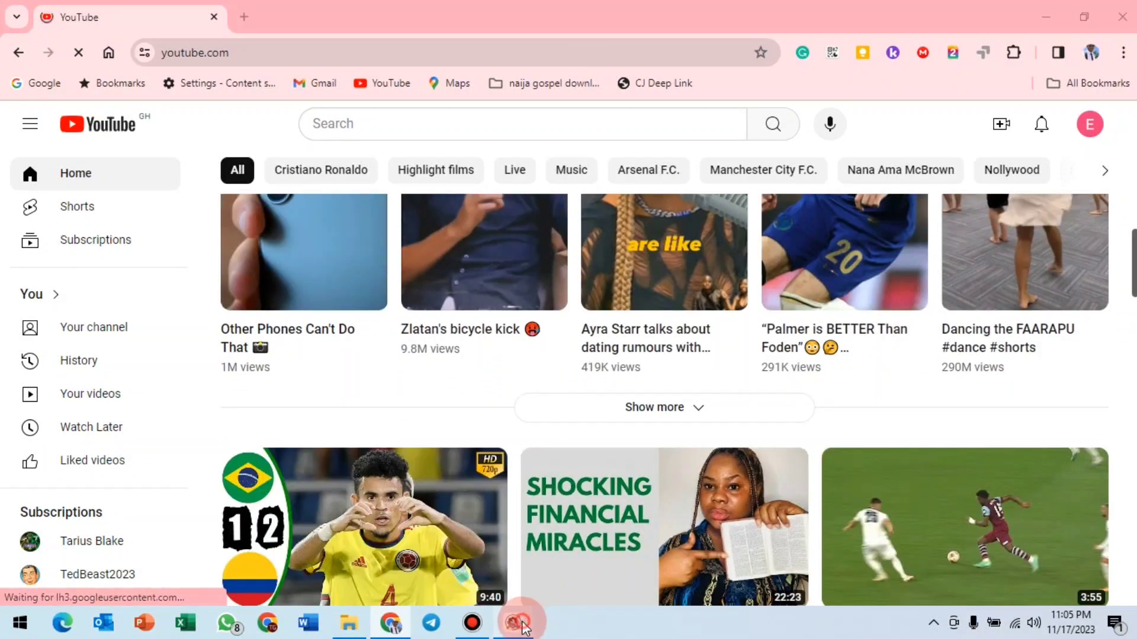